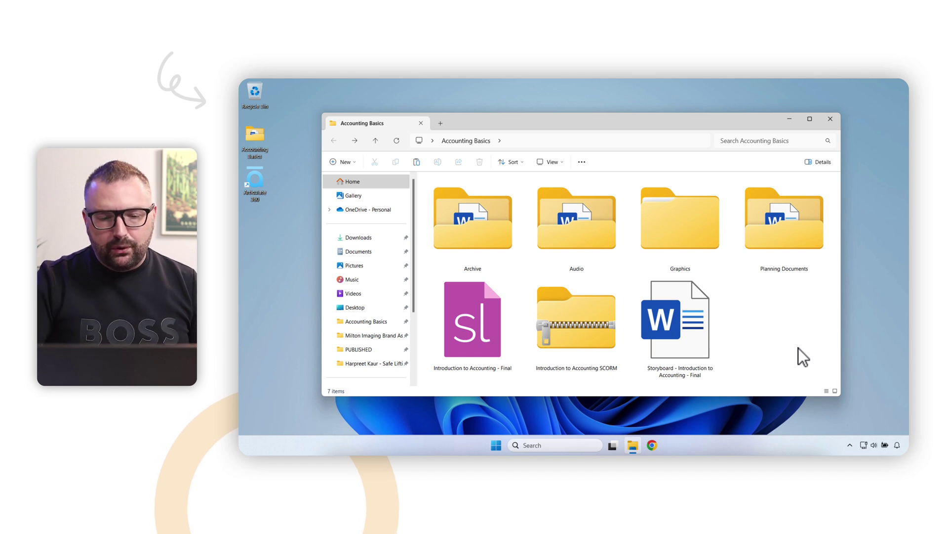
- Open the final Introduction to Accounting storyboard from the Accounting Basics folder, look it over and close it
click(470, 323)
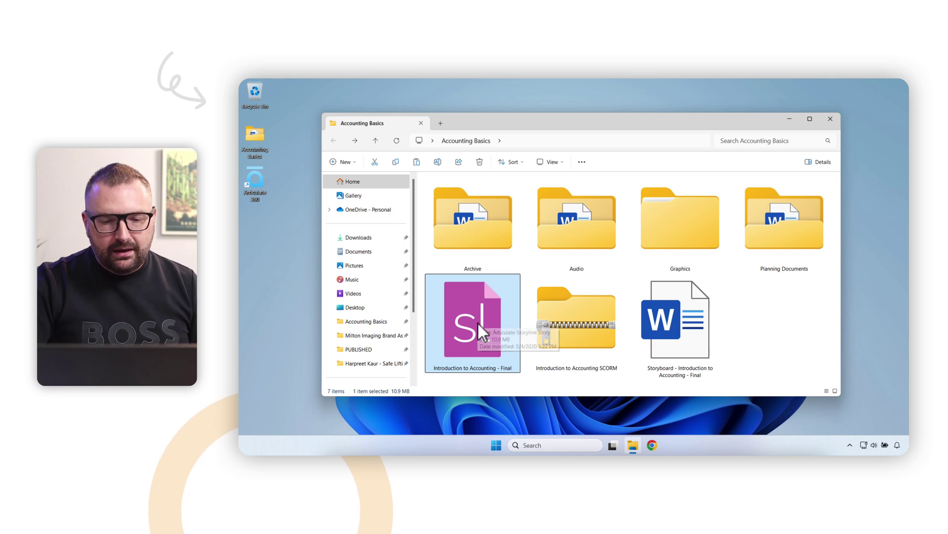
click(676, 354)
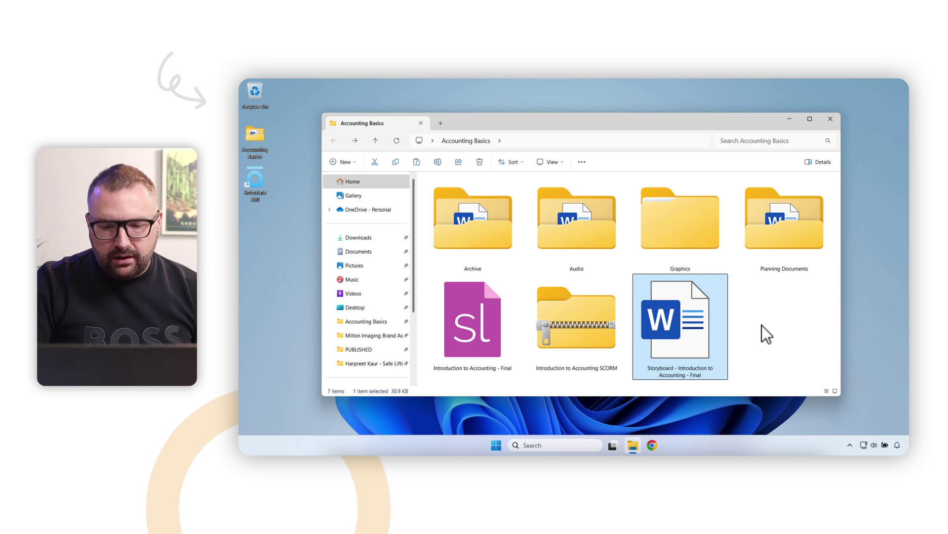
double_click(668, 319)
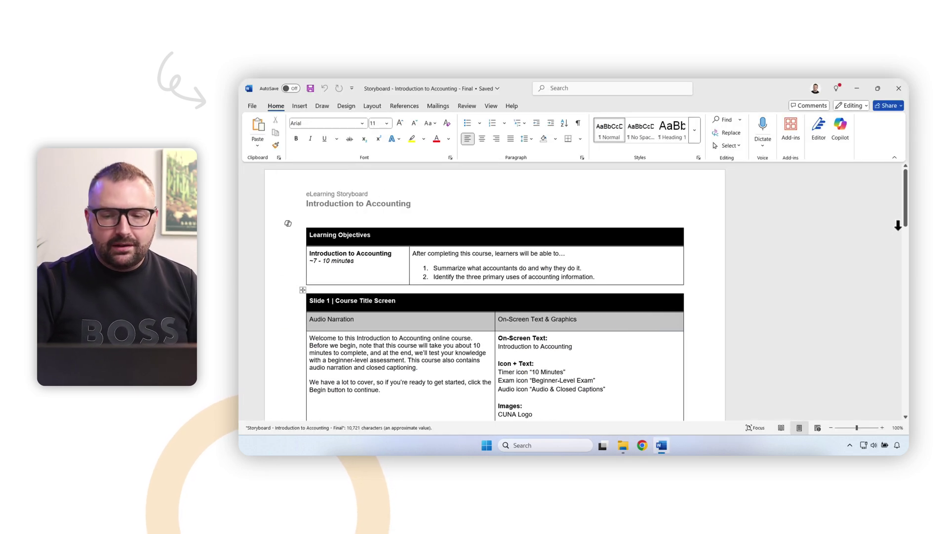
mouse_move(906, 178)
mouse_down()
mouse_move(906, 220)
mouse_move(905, 171)
mouse_up()
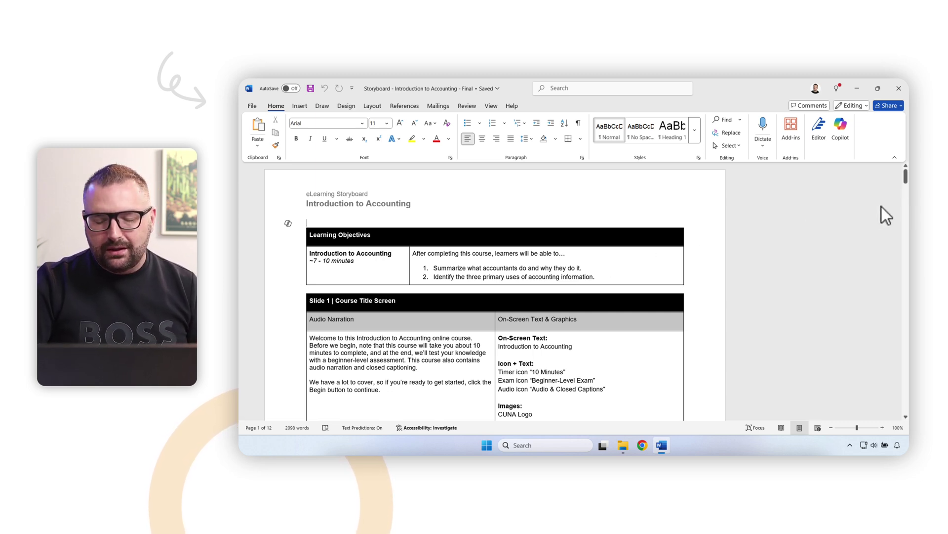
click(899, 89)
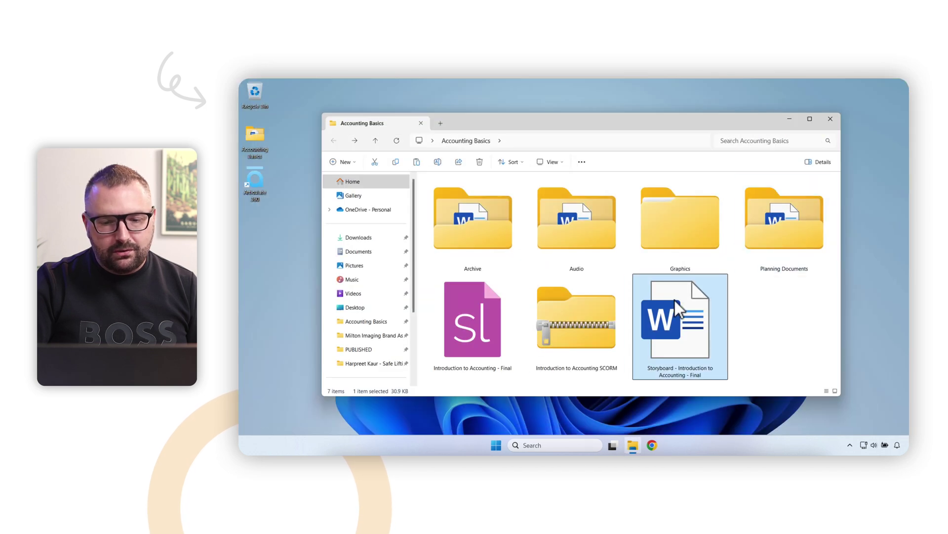
click(775, 357)
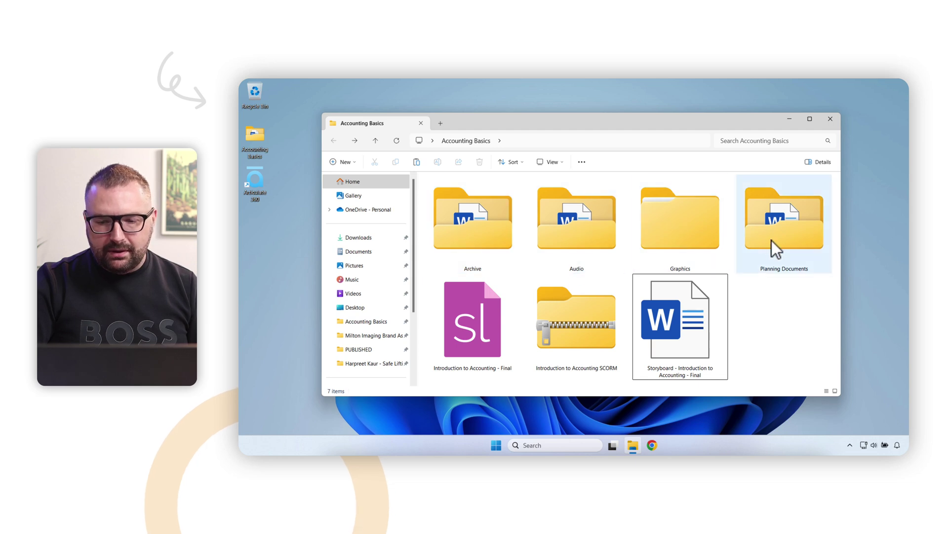
- Open the Archive folder and examine the V1 and V2 versions of the Storyline course and storyboard files
double_click(467, 233)
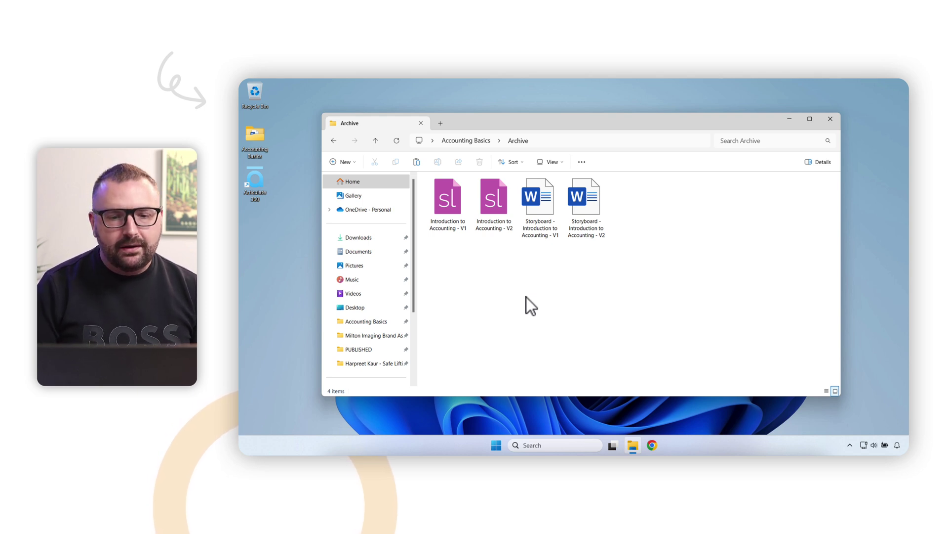
click(437, 210)
click(492, 213)
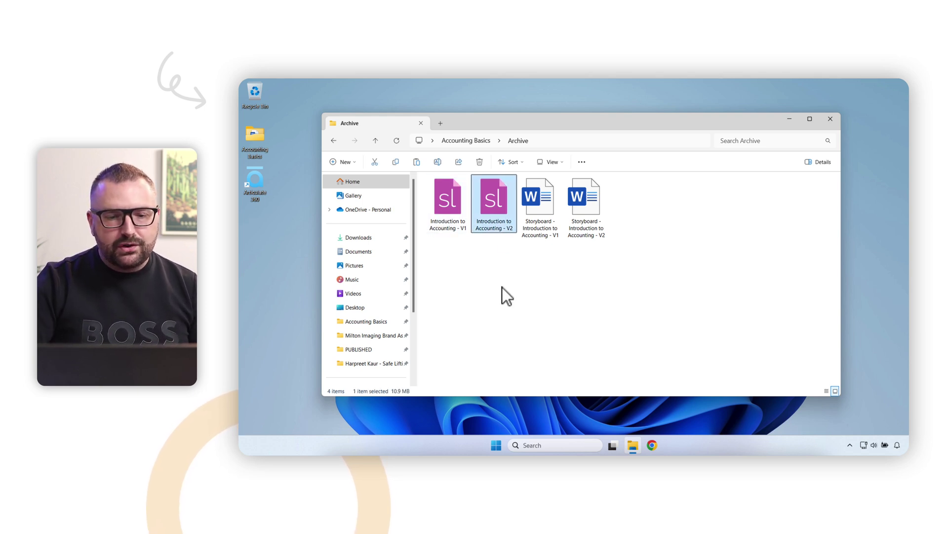
click(550, 226)
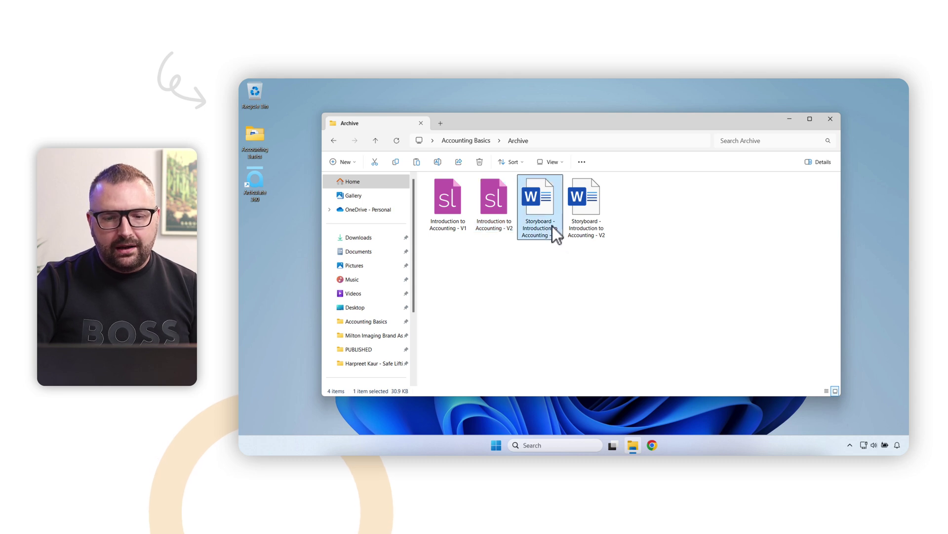
click(592, 232)
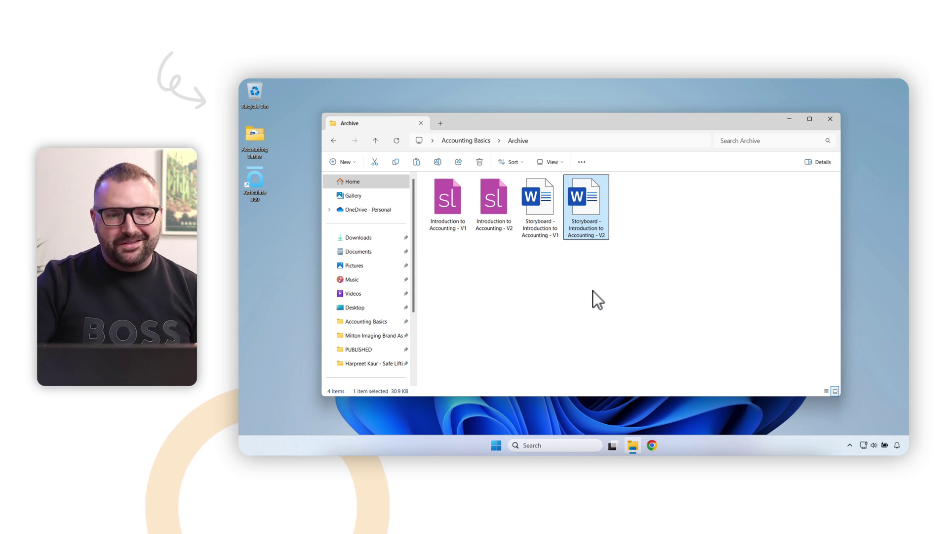
click(440, 203)
click(536, 237)
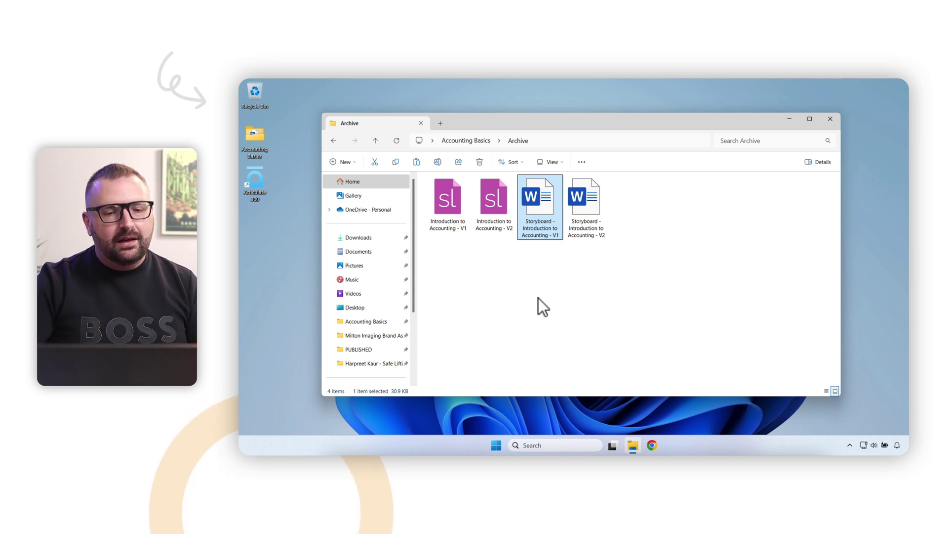
click(450, 226)
click(510, 222)
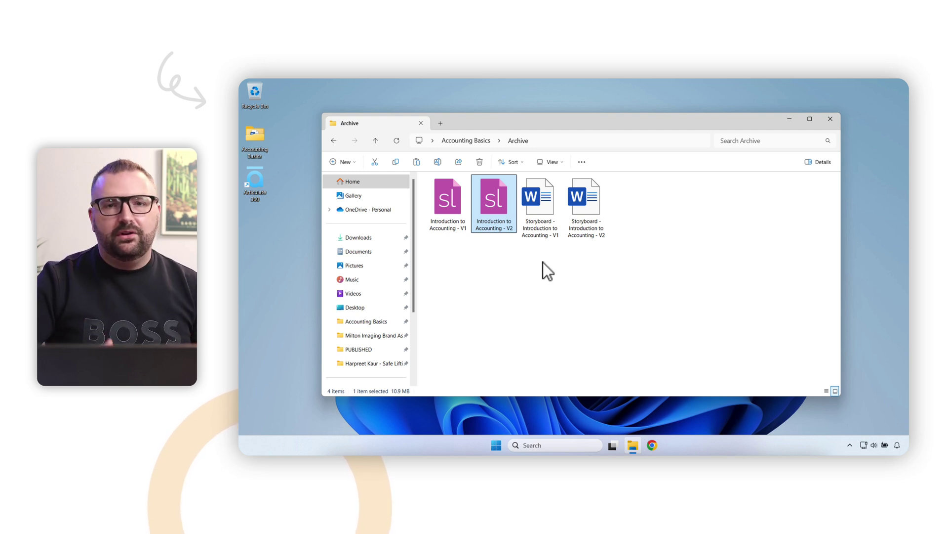
- Return to the Accounting Basics folder and view the contents of its Planning Documents folder
click(335, 141)
click(777, 332)
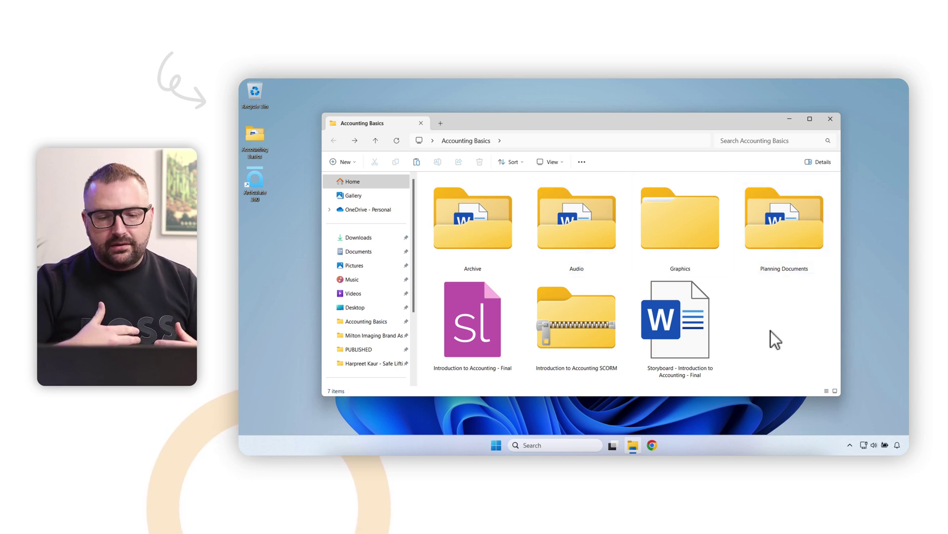
double_click(782, 242)
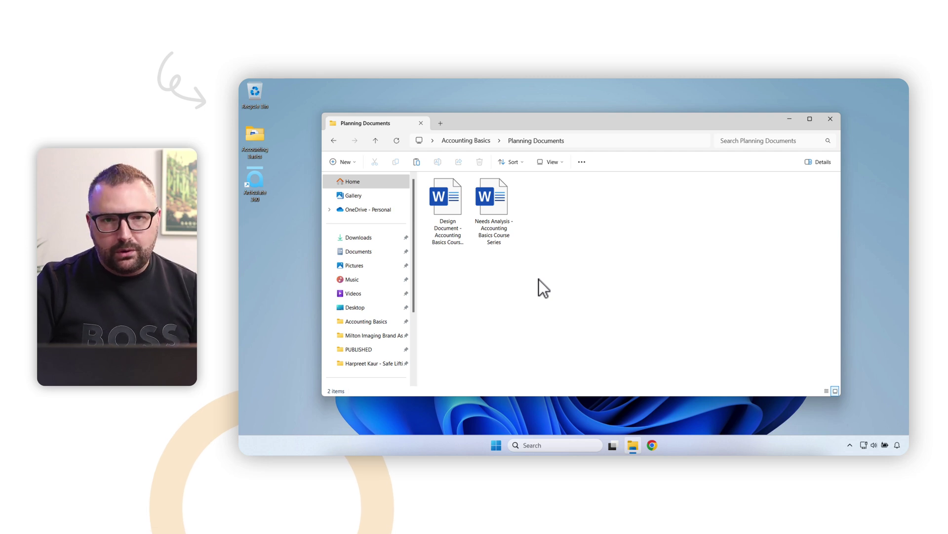
click(332, 143)
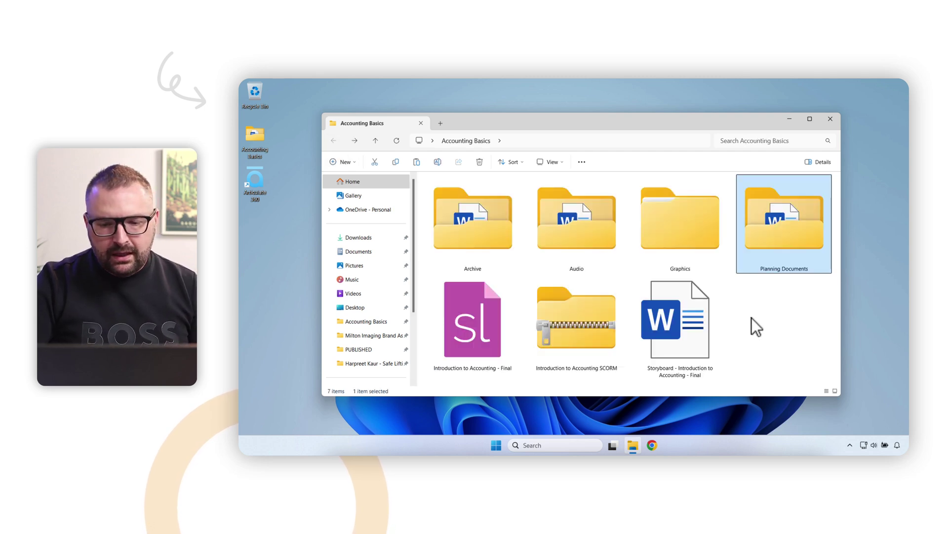
- Open the Graphics folder and look through its Character Graphics, Introduction Graphics and Opening Screen subfolders
double_click(674, 231)
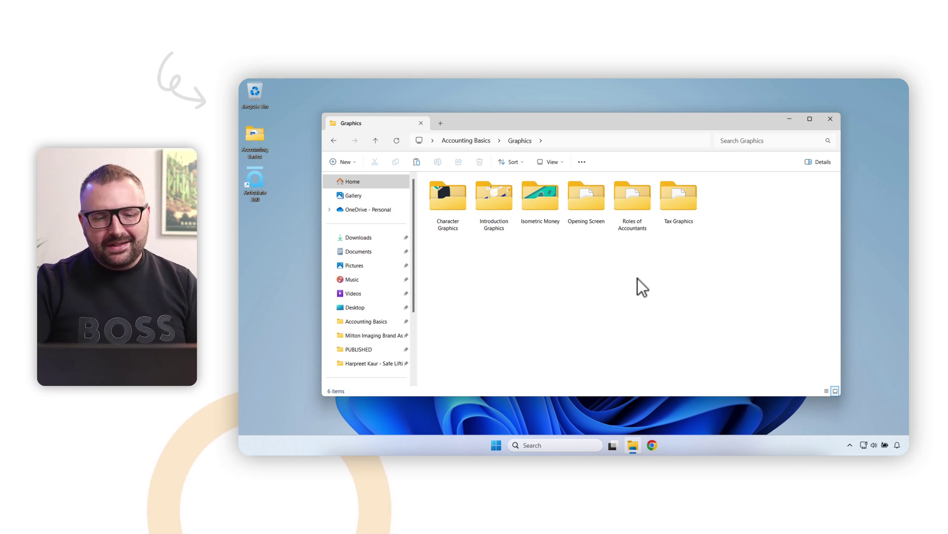
double_click(453, 204)
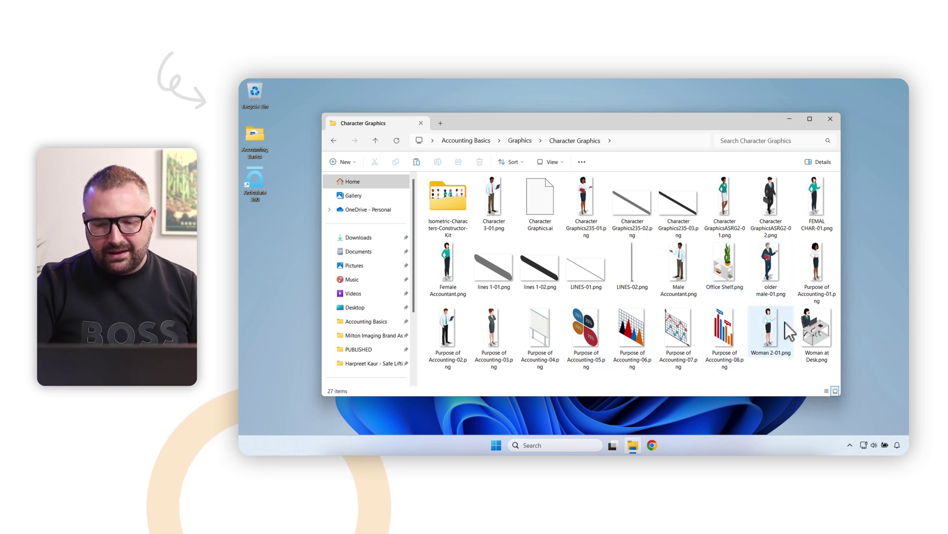
click(328, 144)
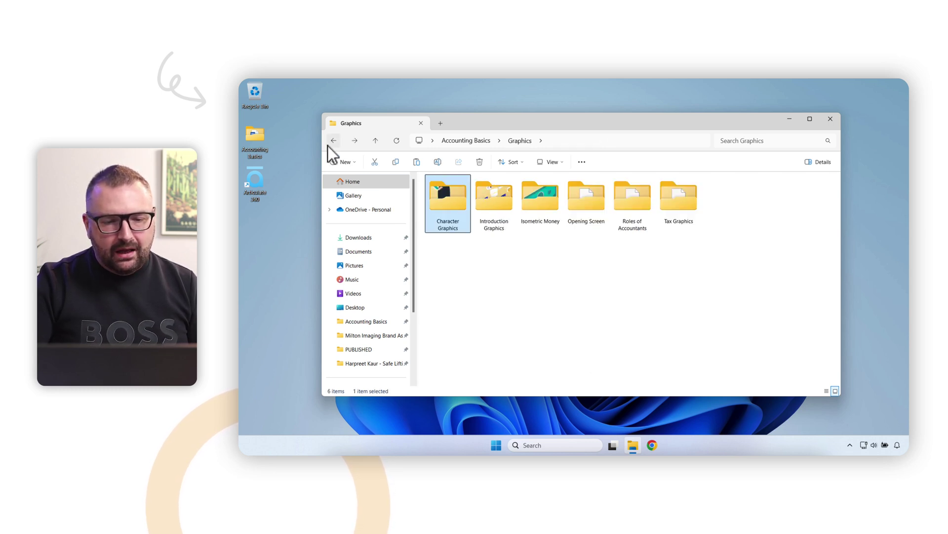
double_click(503, 210)
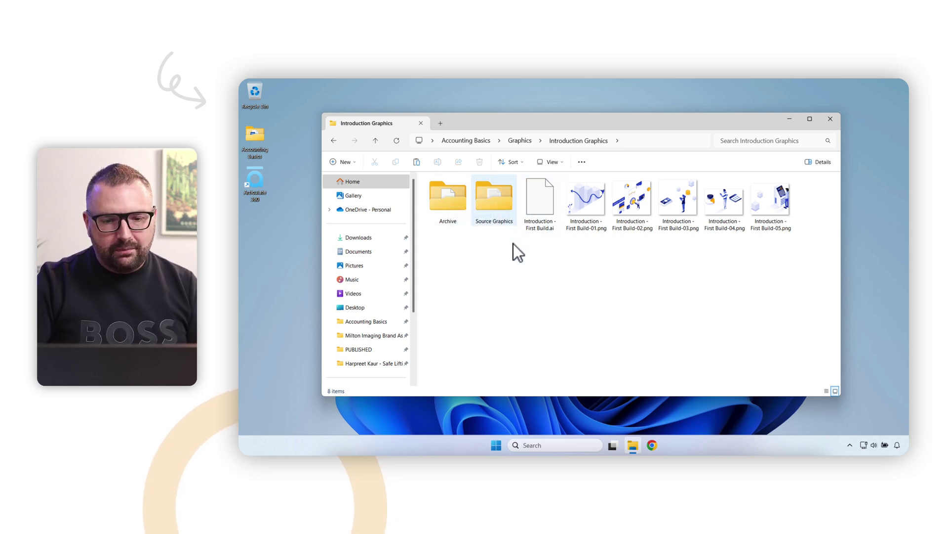
click(334, 142)
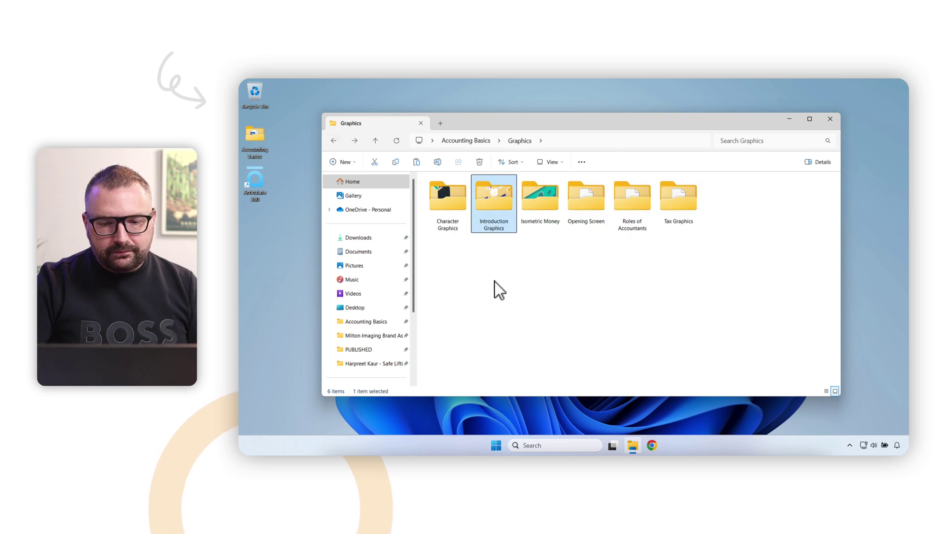
double_click(578, 216)
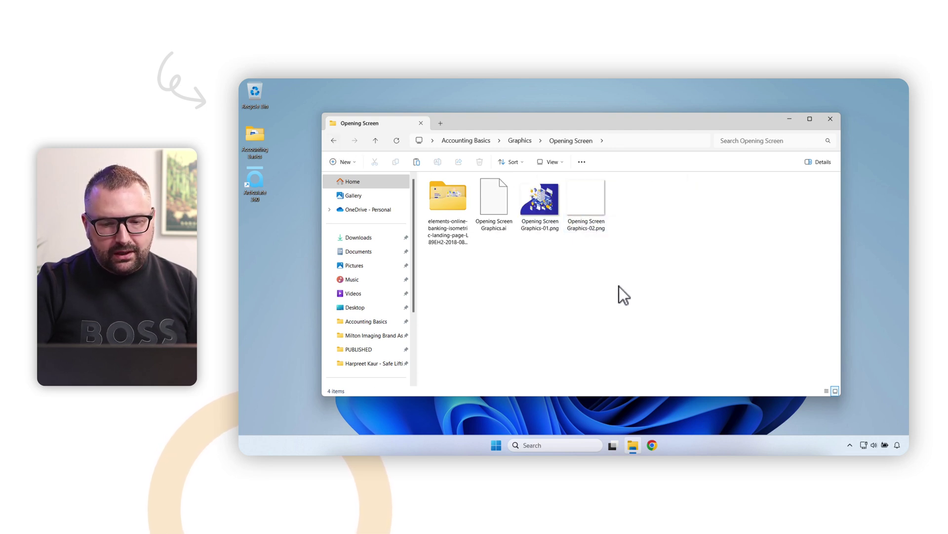
click(334, 140)
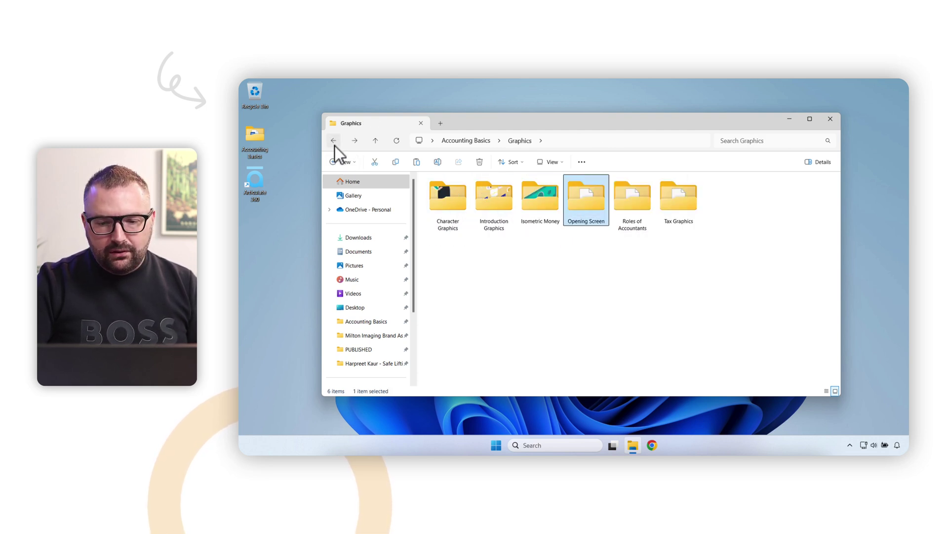
- Examine the Source Graphics folder inside Introduction Graphics, and go back up to the Accounting Basics folder
double_click(499, 202)
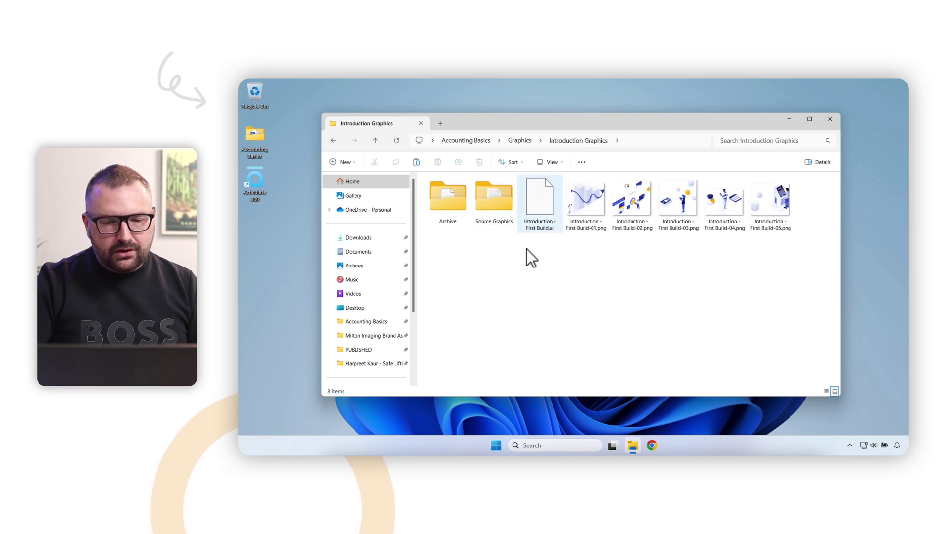
double_click(491, 204)
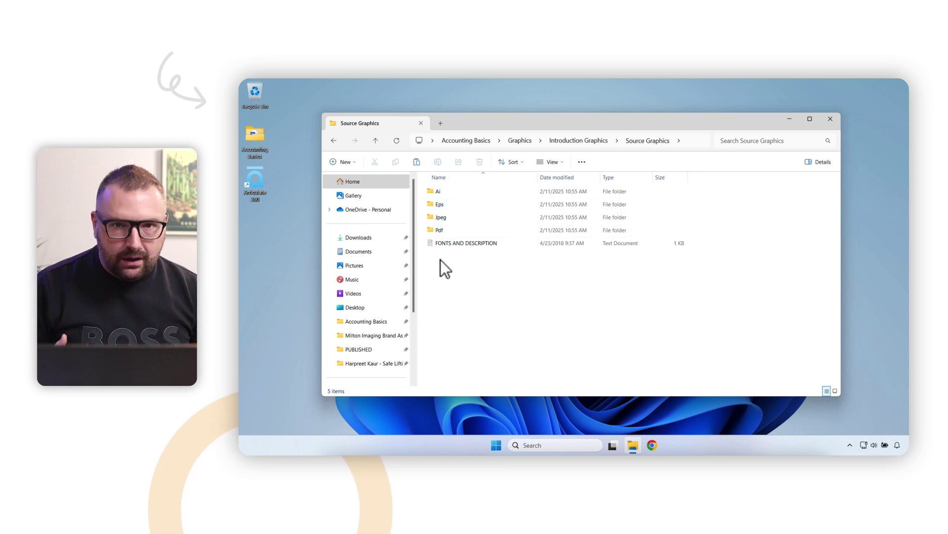
click(335, 141)
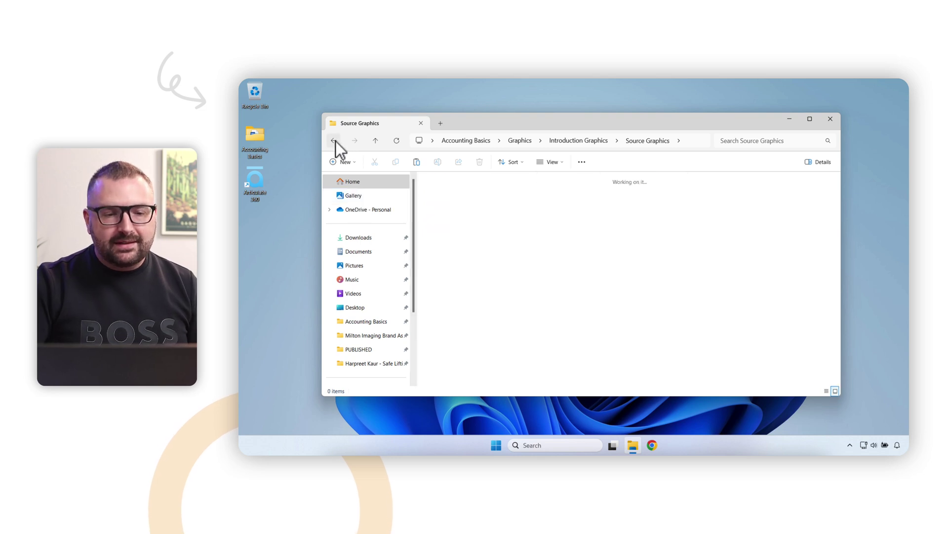
mouse_move(733, 218)
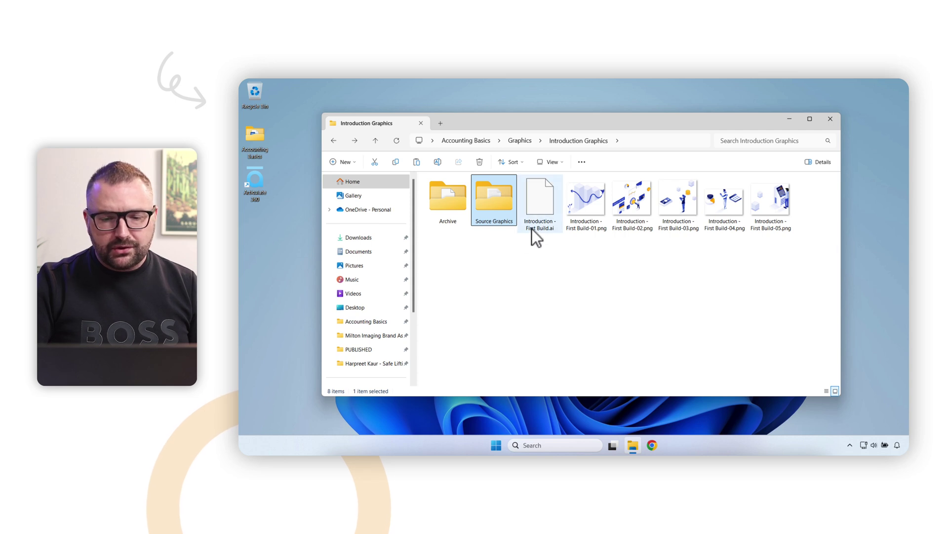
click(333, 140)
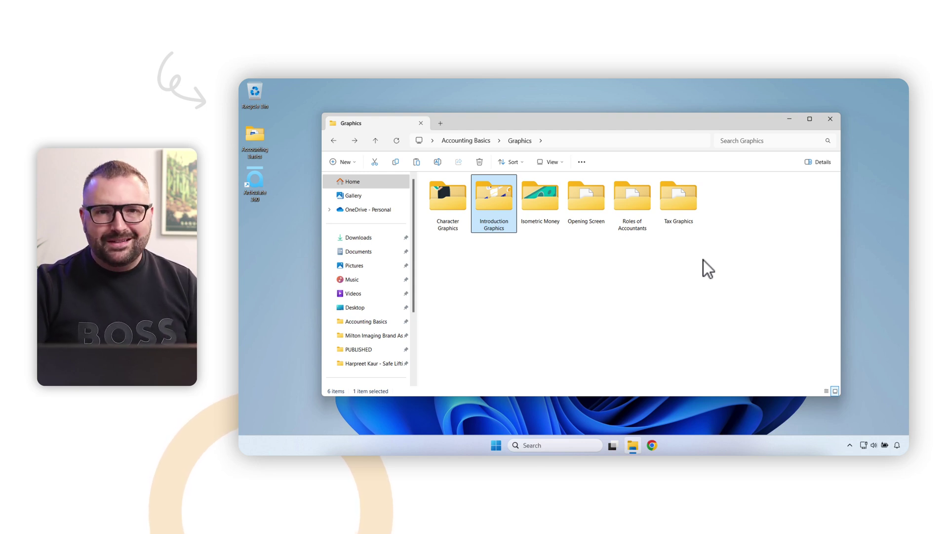
click(503, 273)
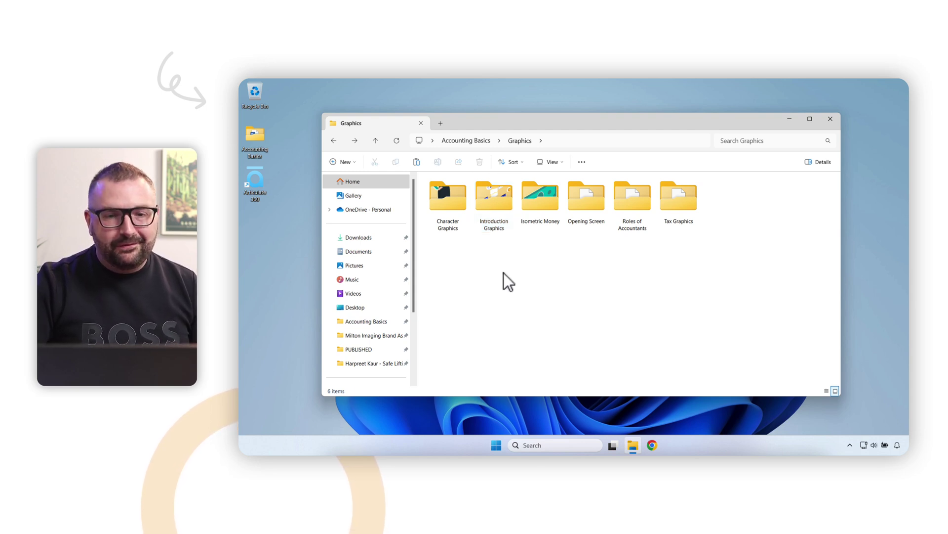
click(333, 140)
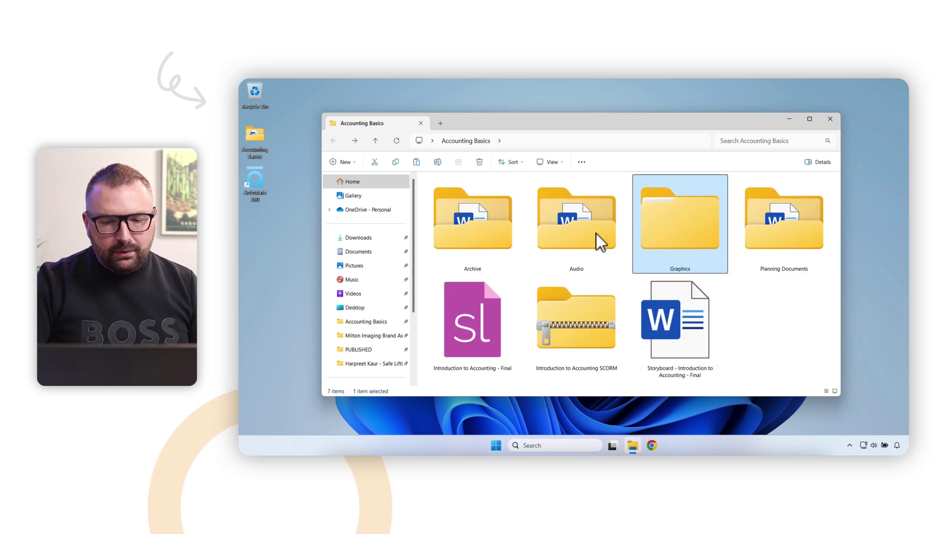
- Open the Audio folder and its Word document 01 - Introduction to Accounting
double_click(578, 223)
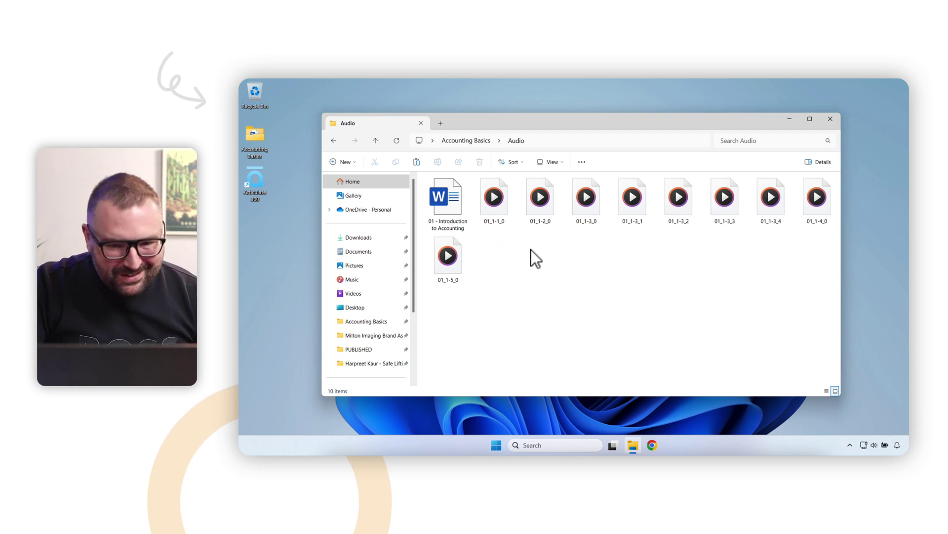
mouse_move(539, 226)
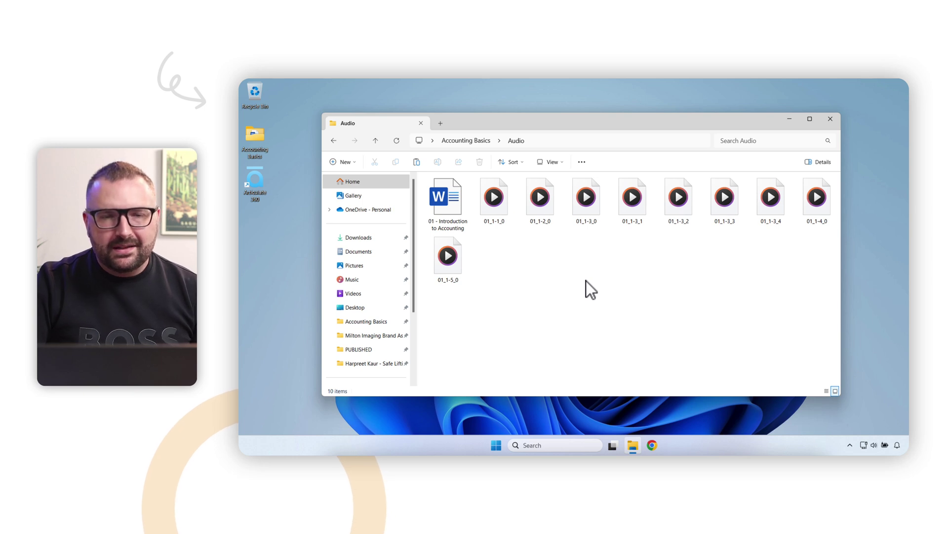
click(445, 198)
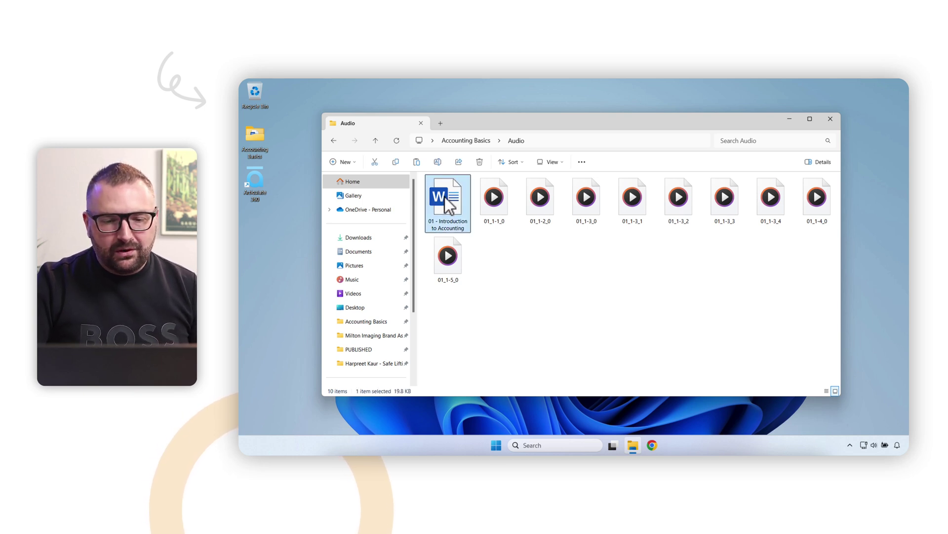
double_click(448, 199)
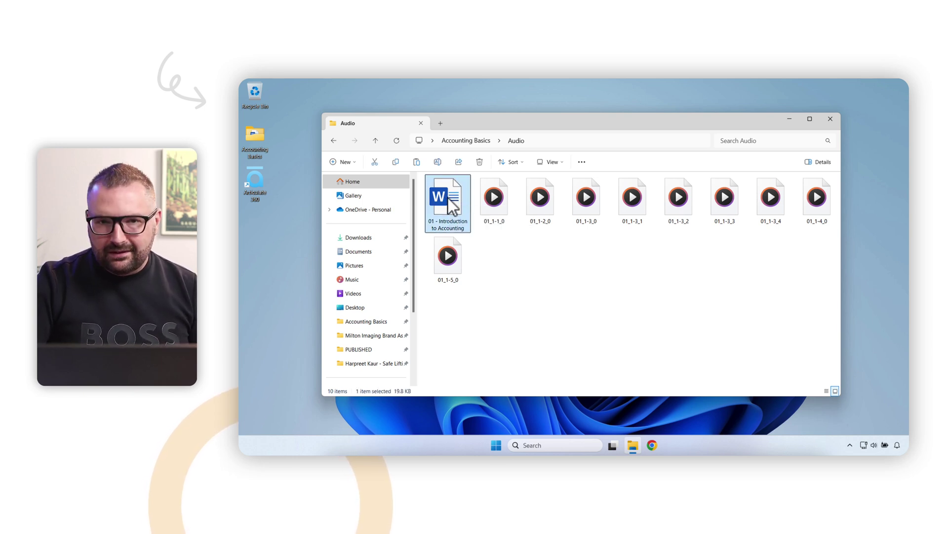
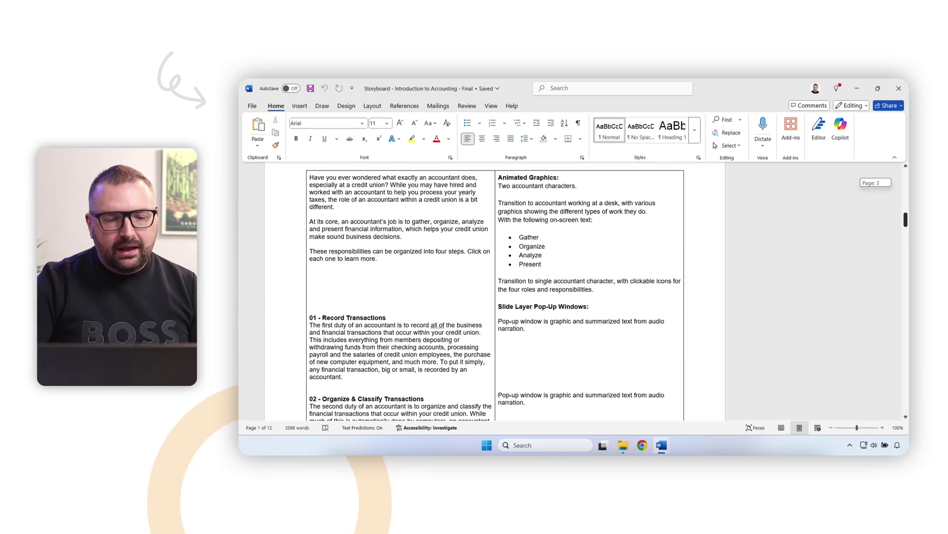
- Look through the narration and on-screen graphics columns in the final Introduction to Accounting storyboard
scroll(494, 291, up, 5)
scroll(597, 262, down, 4)
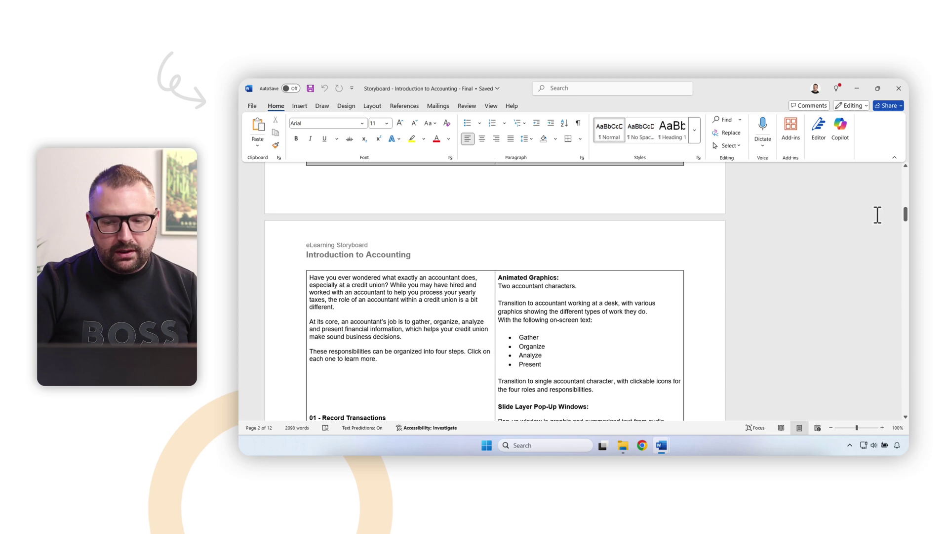
- Review the accountant duty sections and their slide layer pop-up notes in the final storyboard, and close the storyboard
drag(906, 215, 907, 230)
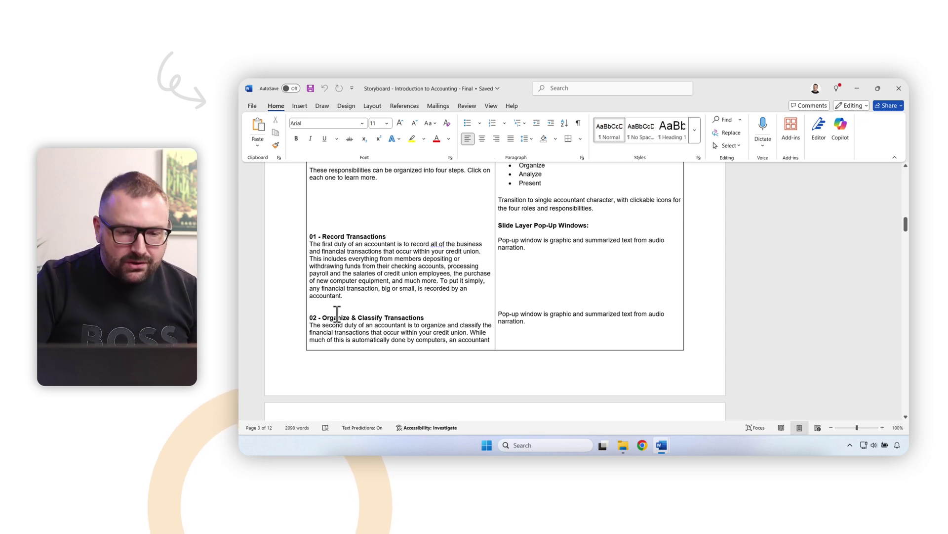
click(898, 89)
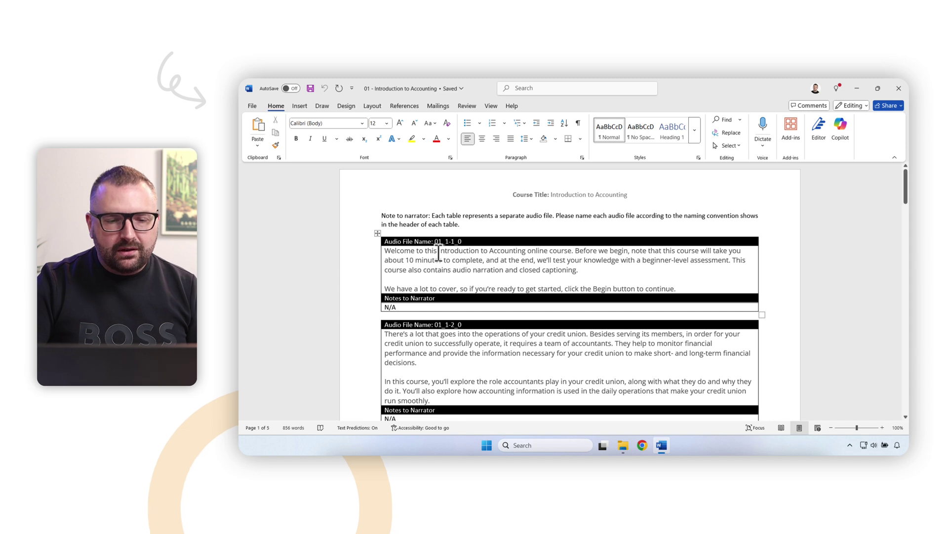
- Examine the audio file naming in the narration script's table headers, from 01_1-1_0 to 01_1-3_2
click(438, 242)
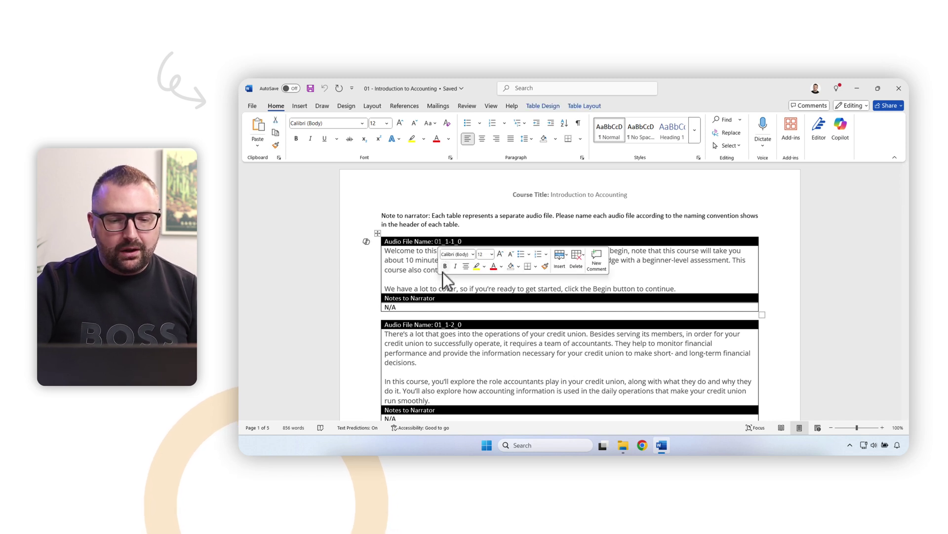
click(427, 288)
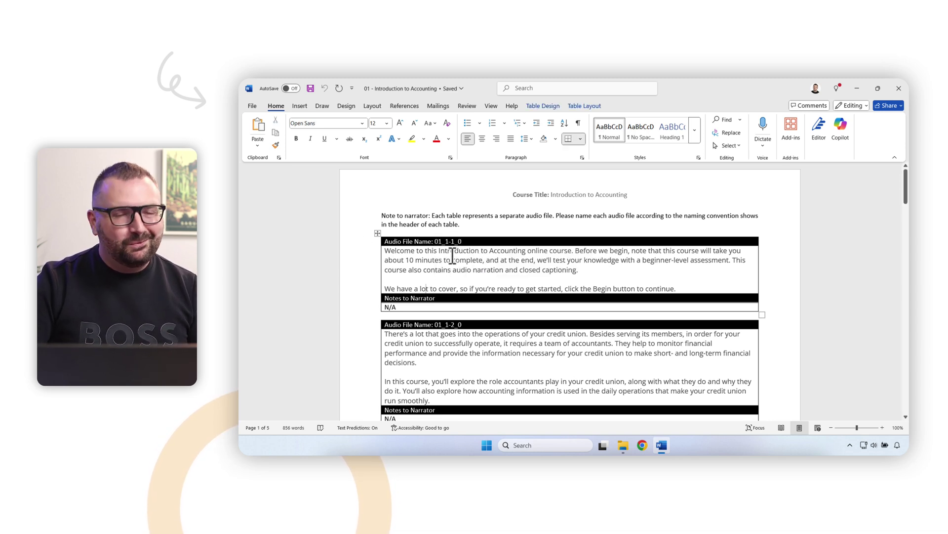
click(459, 241)
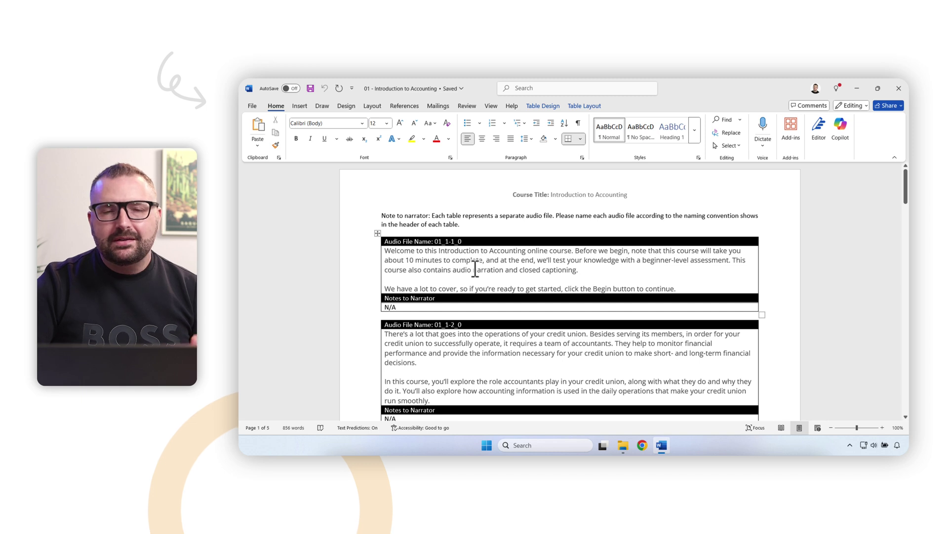
scroll(475, 270, down, 2)
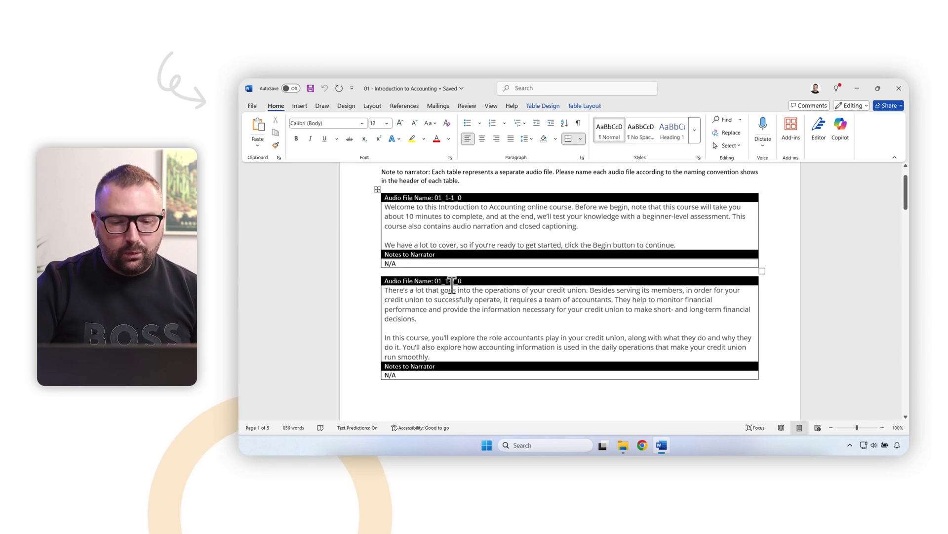
scroll(473, 305, down, 10)
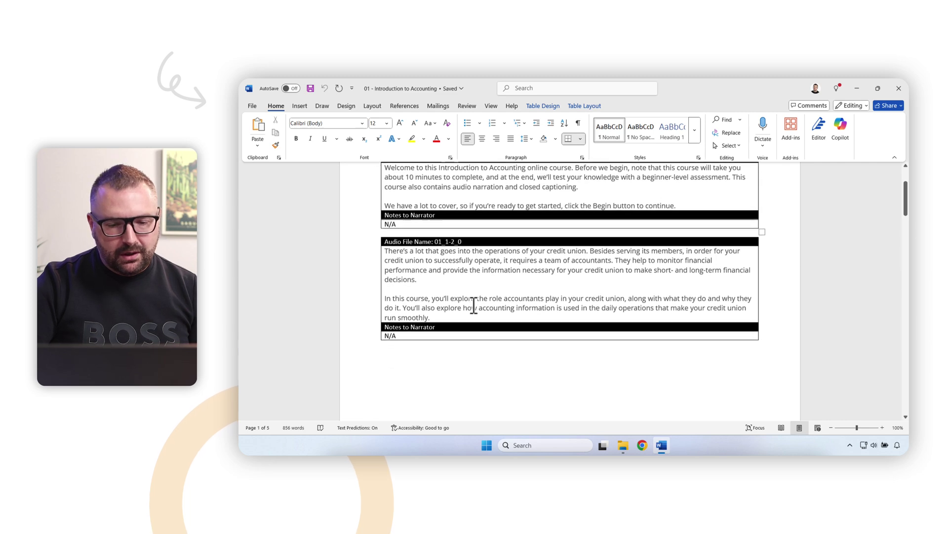
scroll(473, 305, down, 5)
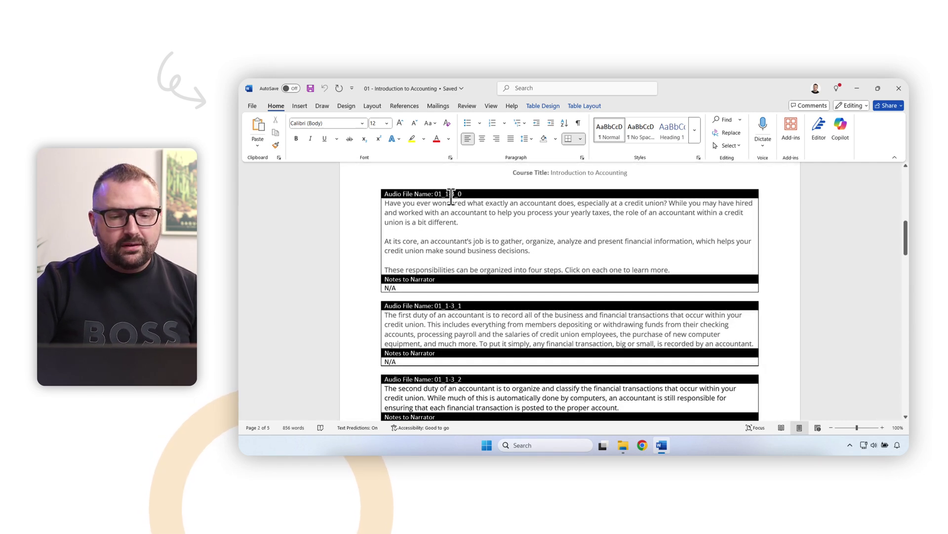
scroll(461, 277, down, 2)
scroll(461, 276, down, 3)
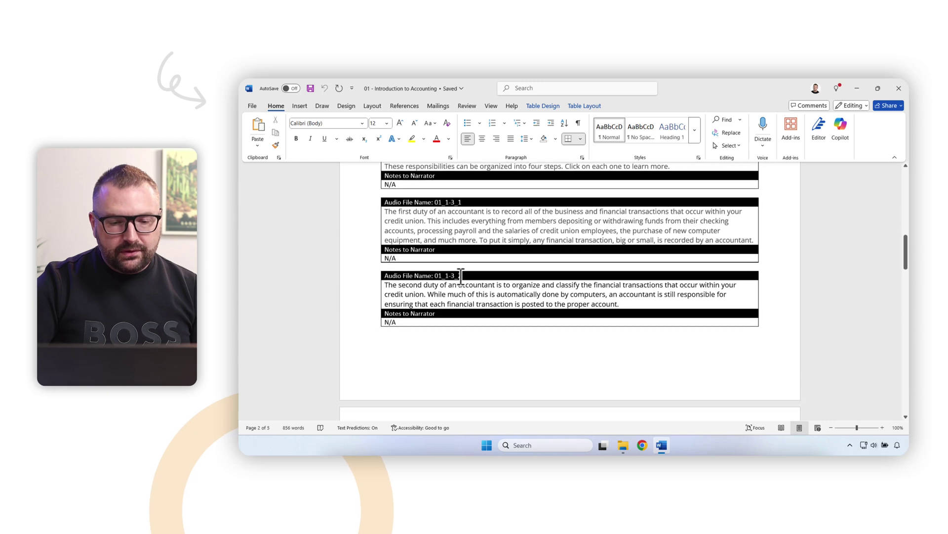
scroll(461, 276, up, 4)
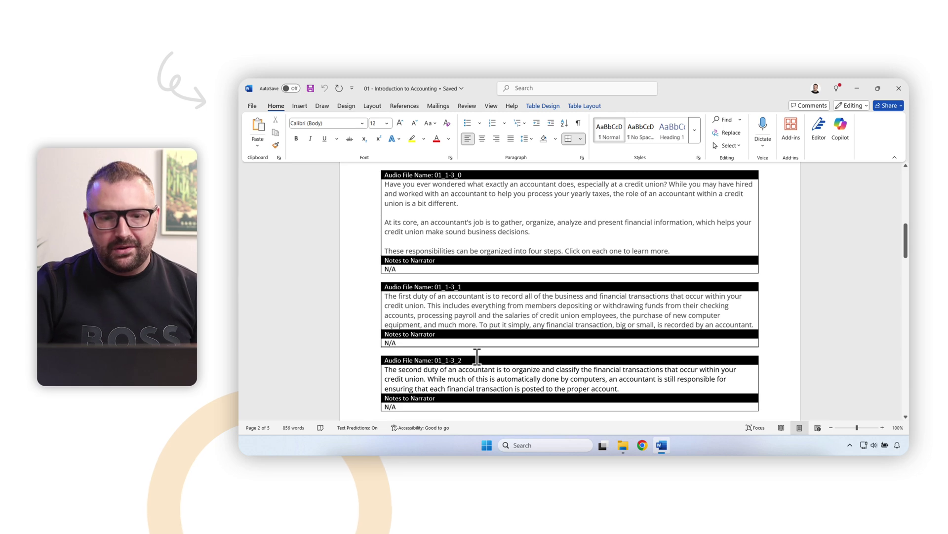
- Look through the remaining narration tables up to audio file 01_1-5_0, and close the narration script
scroll(477, 356, down, 15)
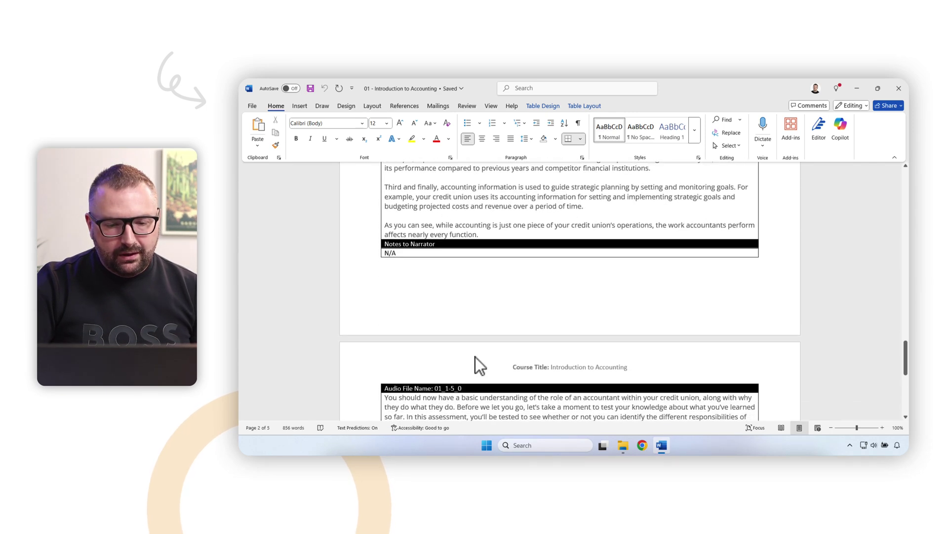
scroll(476, 357, down, 10)
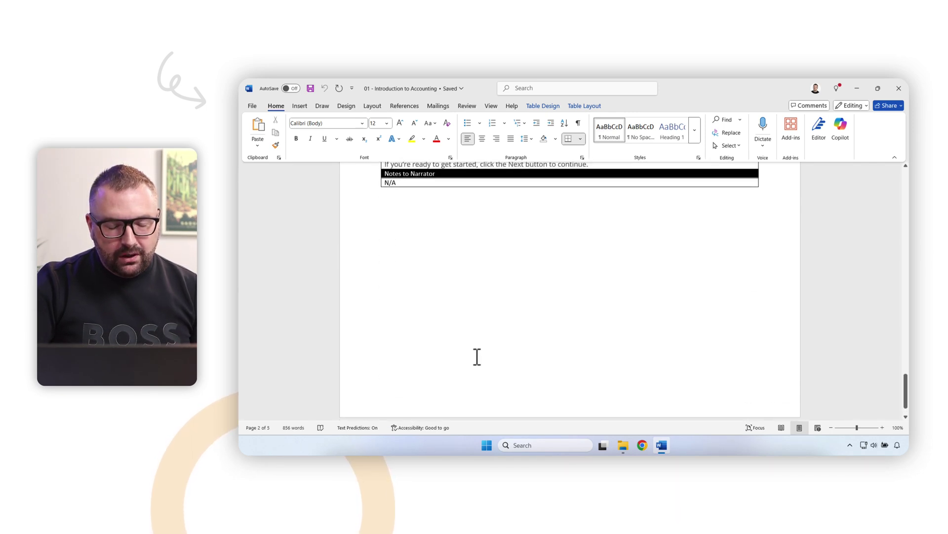
scroll(477, 357, up, 6)
scroll(466, 339, up, 4)
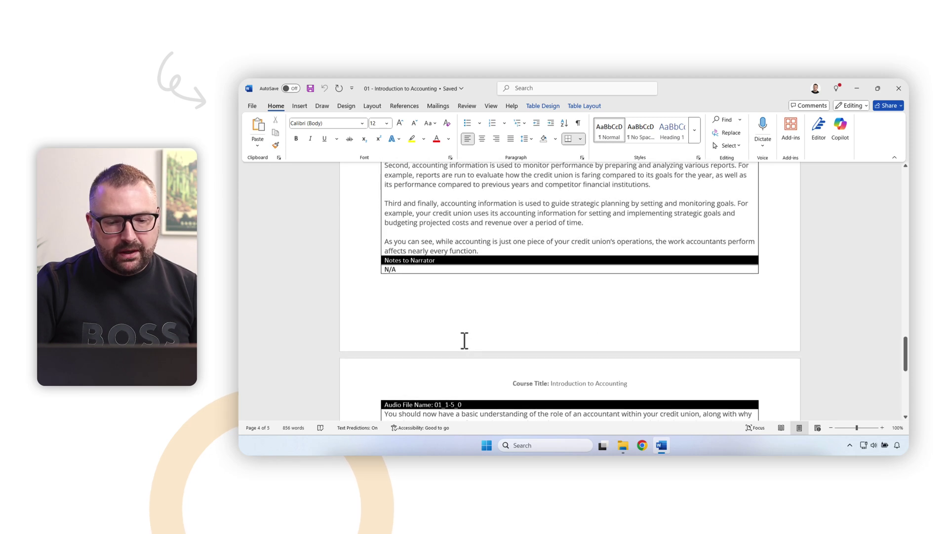
scroll(464, 340, up, 8)
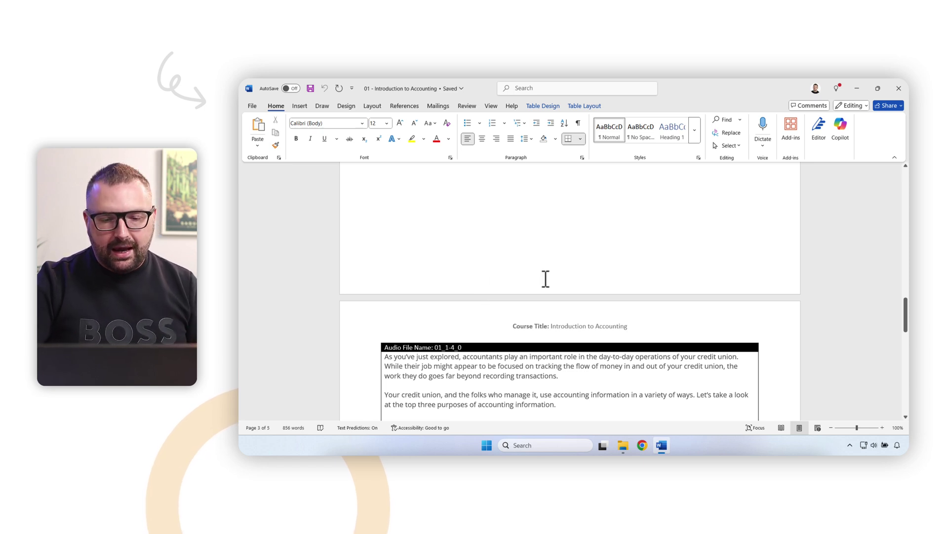
click(899, 88)
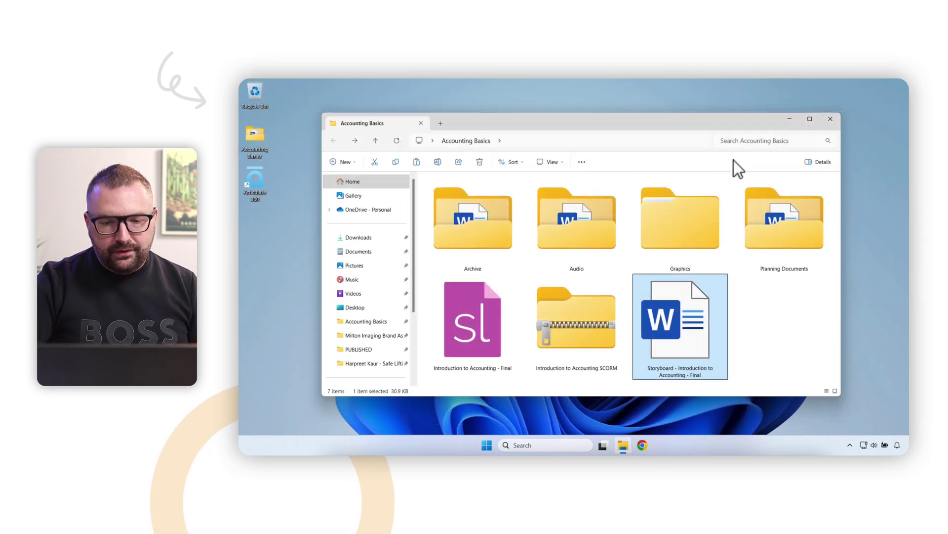
- Open the Audio folder to view its narration recordings, and return to the Accounting Basics folder
double_click(589, 233)
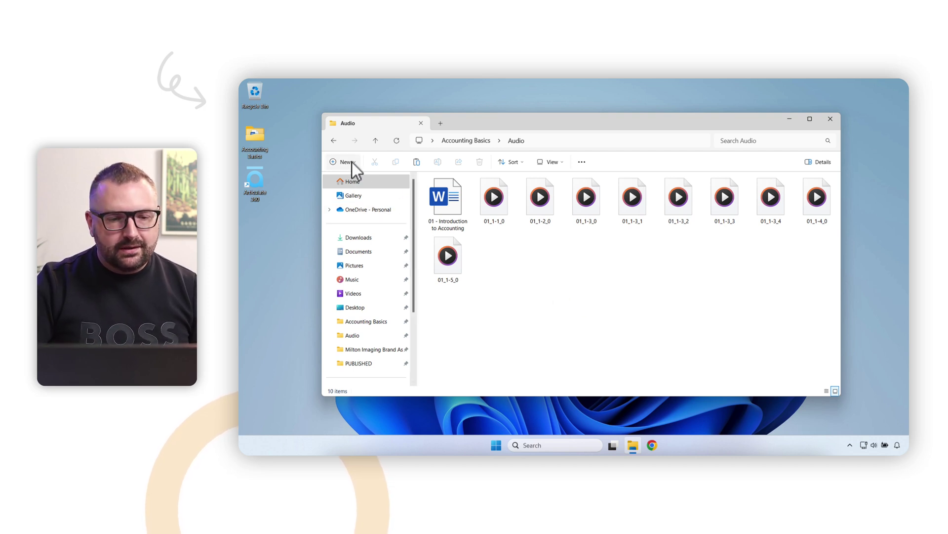
click(334, 140)
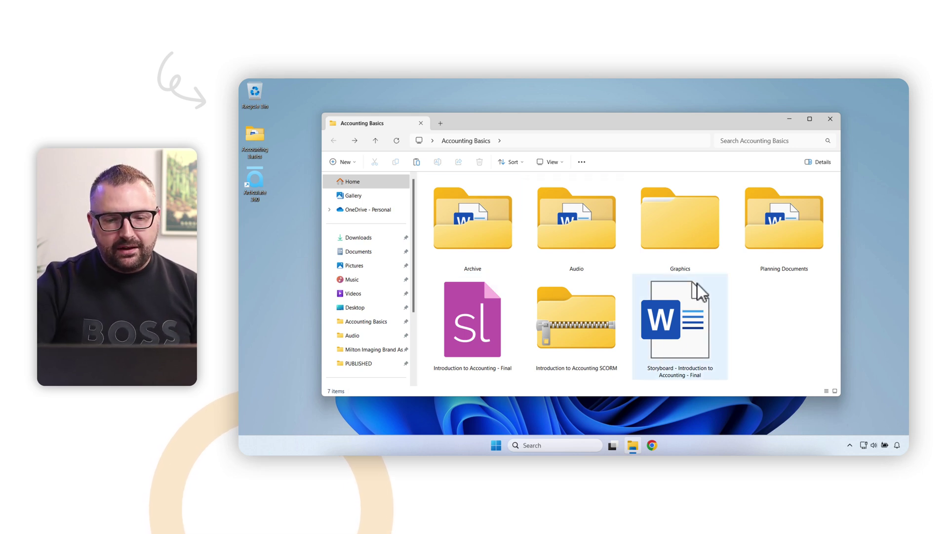
- Select the Accounting Basics folder on the desktop and view the Dropbox and This PC storage locations in File Explorer
click(263, 132)
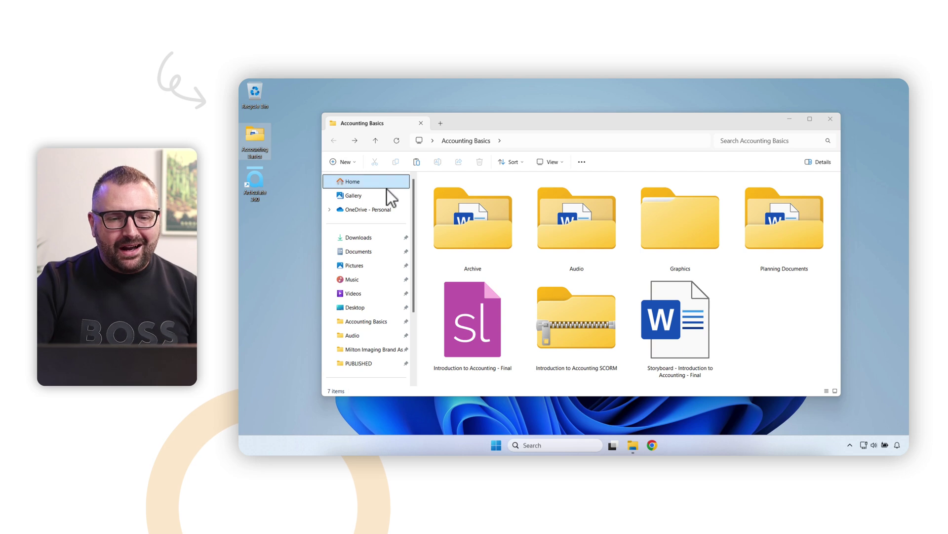
scroll(413, 199, down, 3)
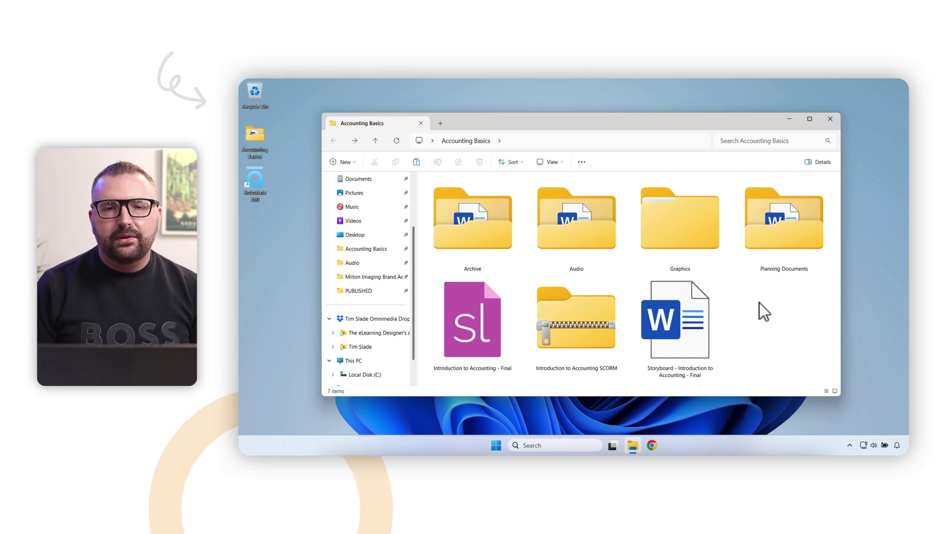
- Move the Storyline file Introduction to Accounting - Final to the desktop and back into the Accounting Basics folder
click(494, 296)
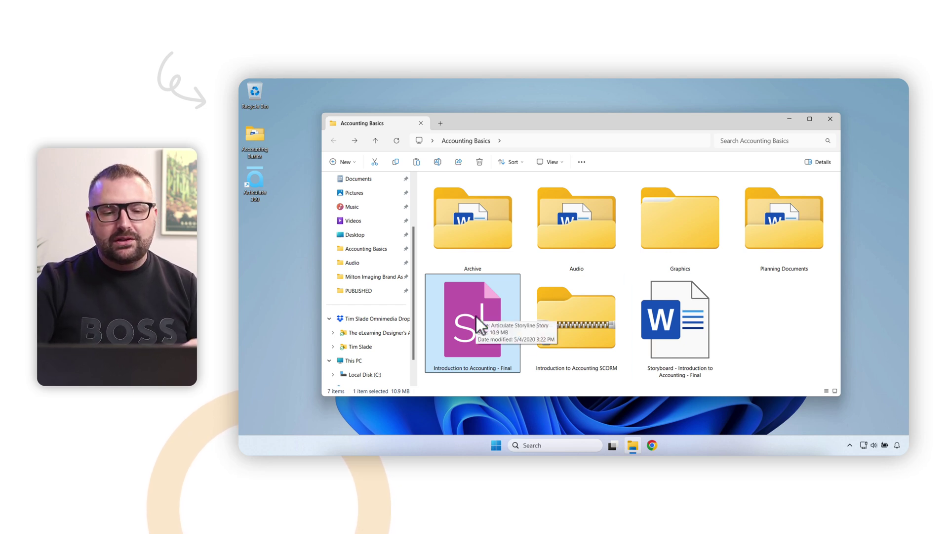
drag(484, 303, 283, 322)
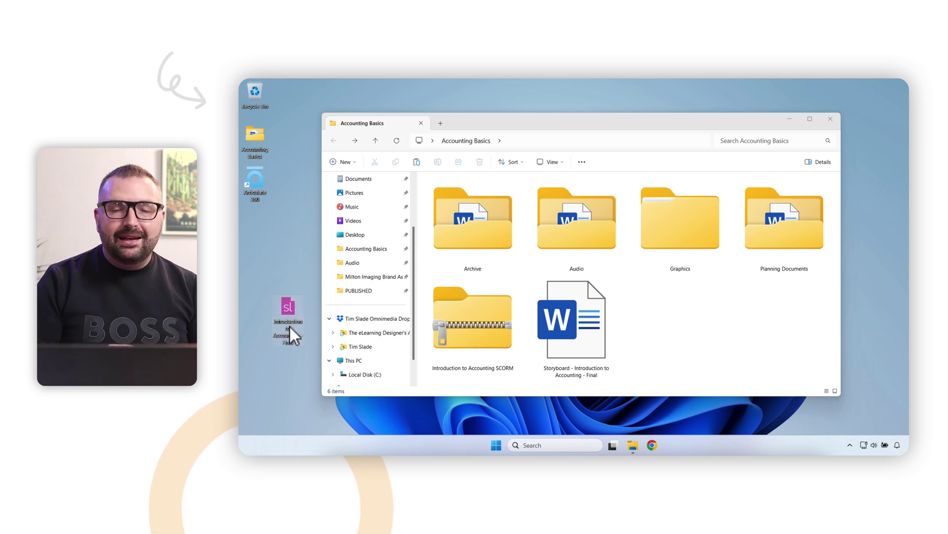
drag(289, 304, 704, 327)
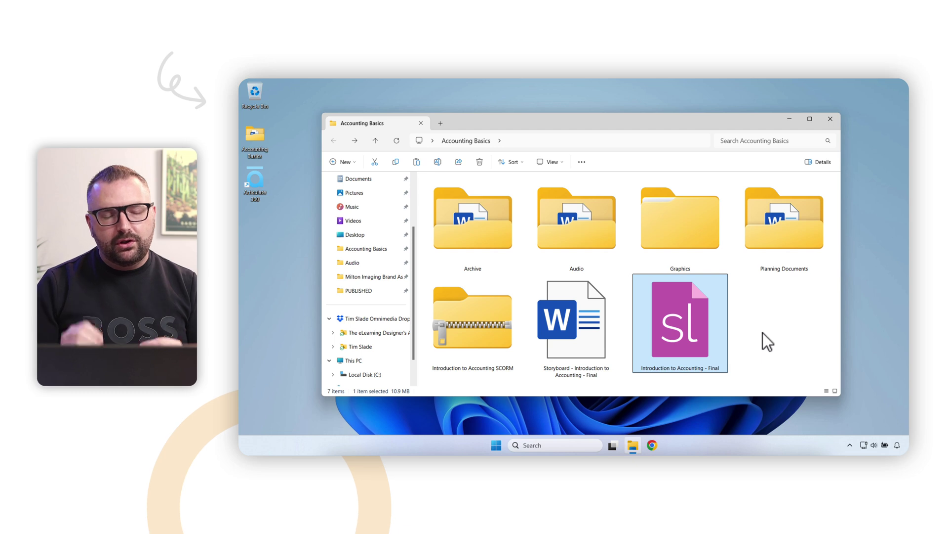